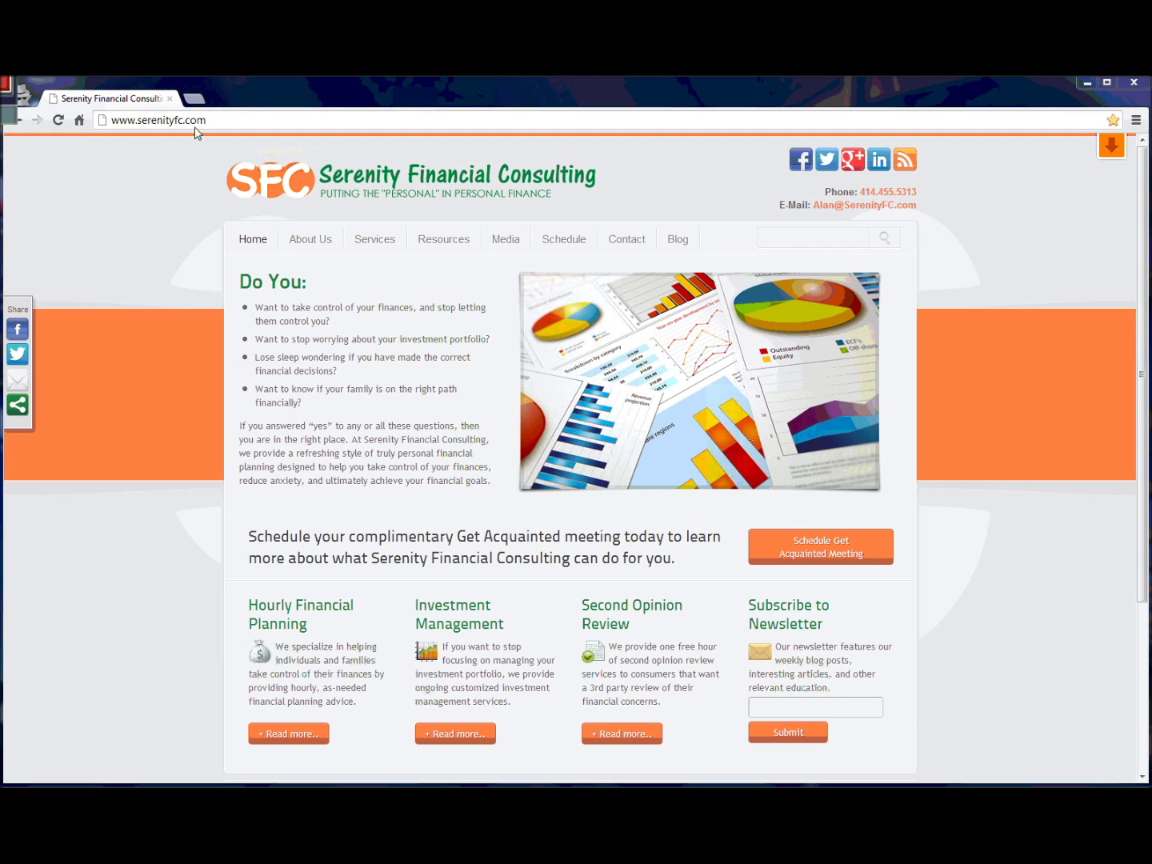
Drop down the Resources menu on the Serenity Financial Consulting home page.
mouse_move(450, 243)
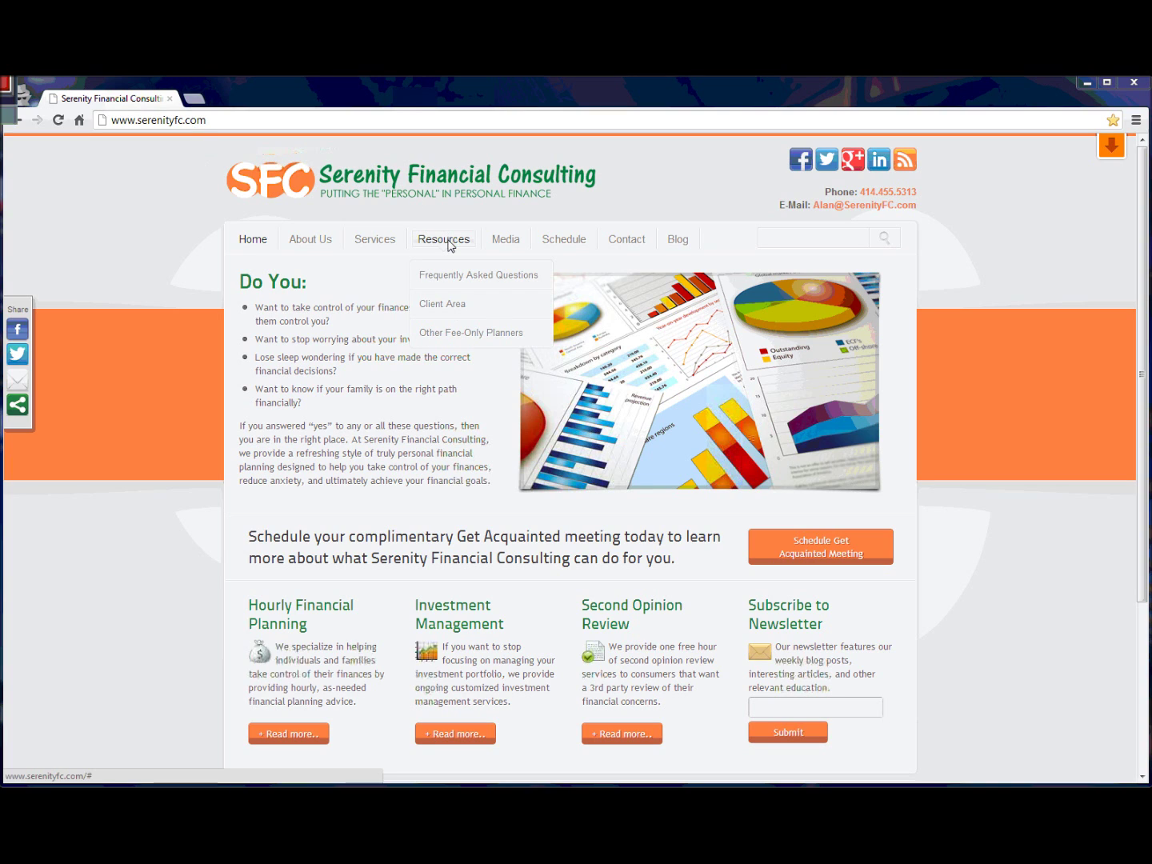
From the Client Area, reach the MoneyGuidePro login and sign in with the sample client's user ID and password.
click(450, 309)
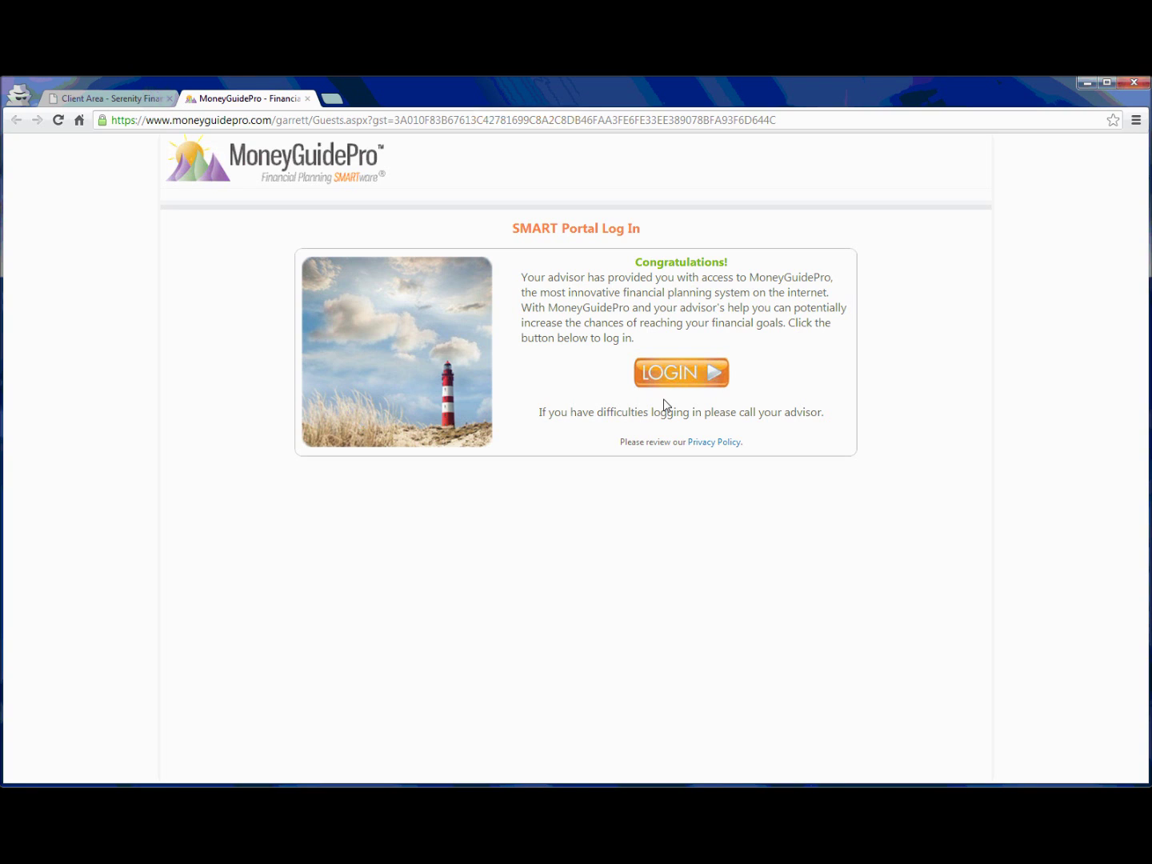
click(682, 381)
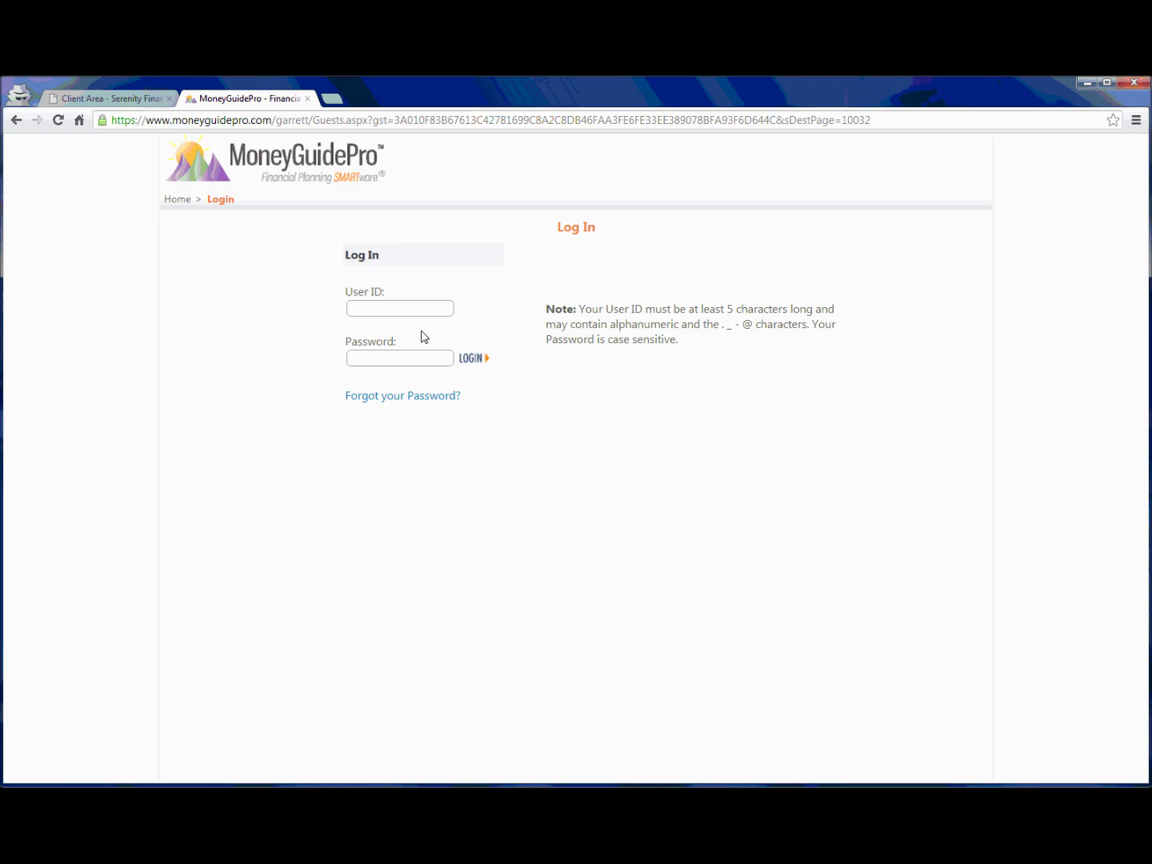
click(422, 311)
text(joesample2012)
key(Tab)
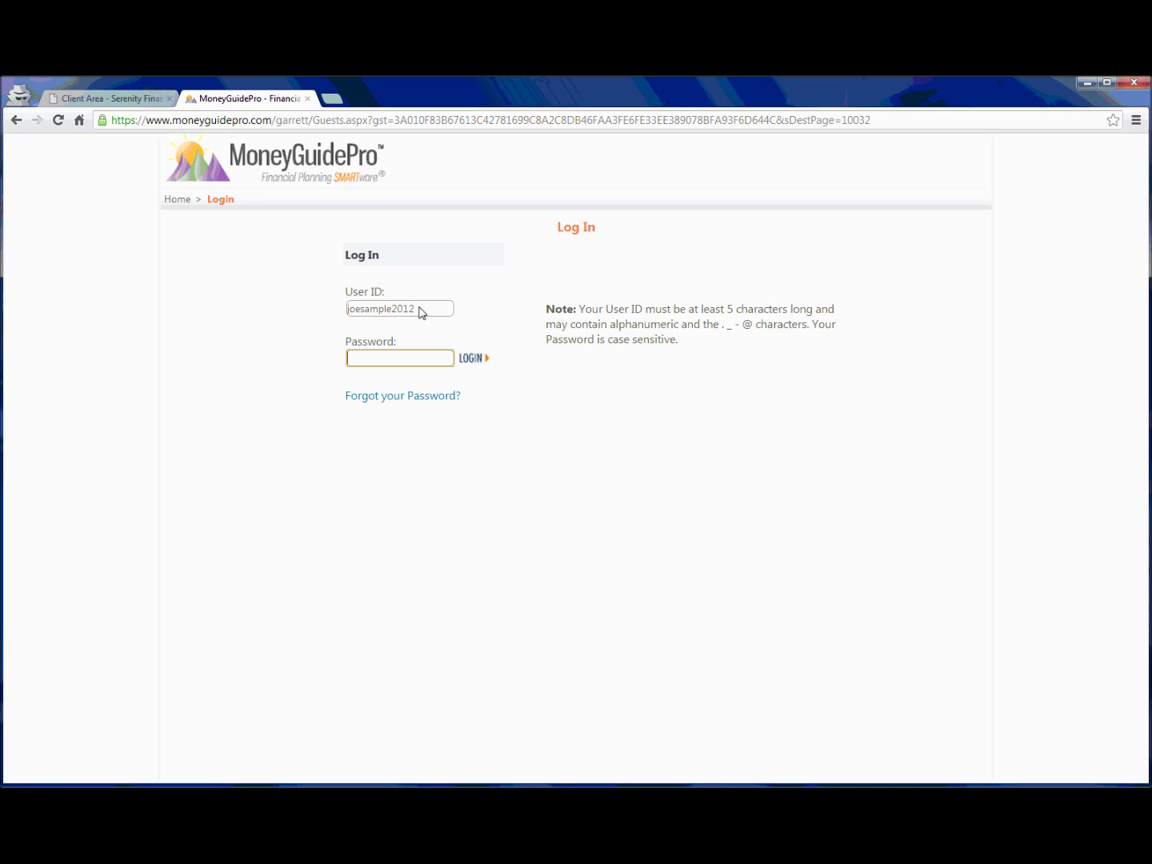
text(••••••••••)
key(Return)
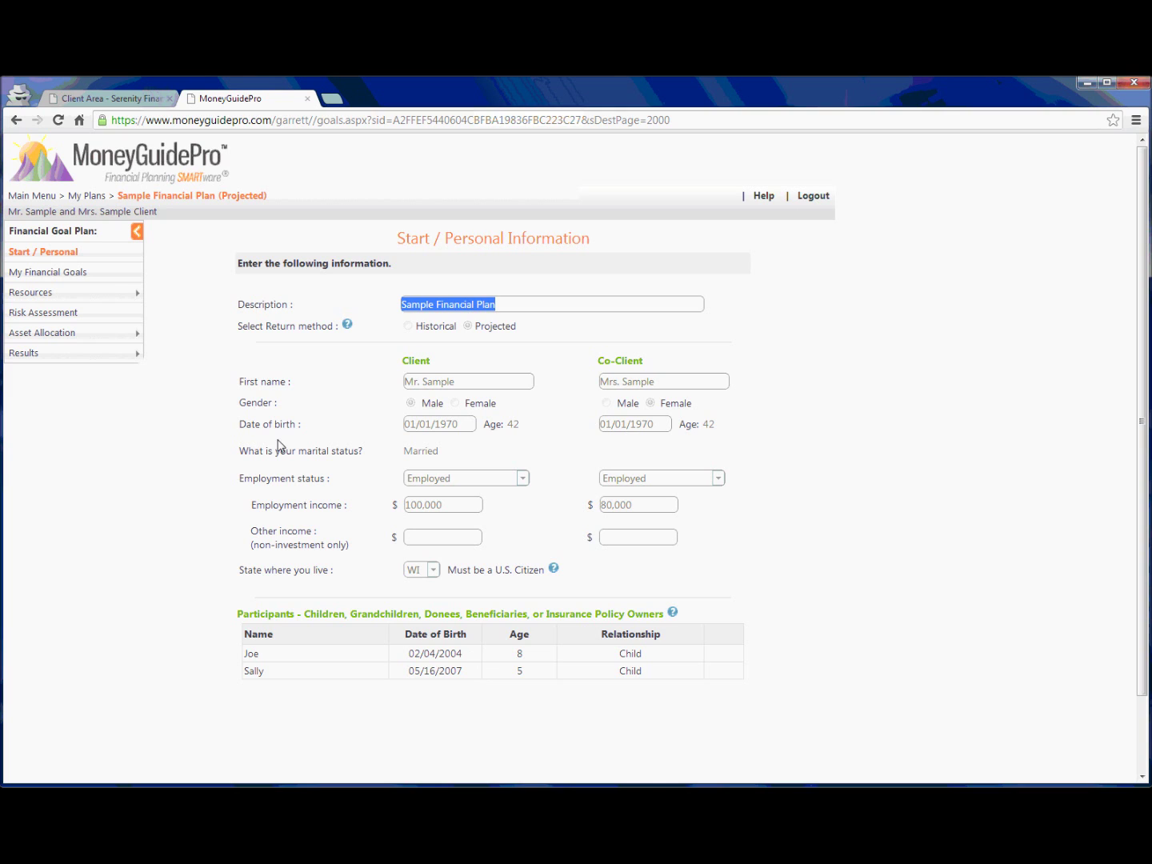
Move from the Sample Financial Plan's Start page to My Financial Goals.
click(73, 273)
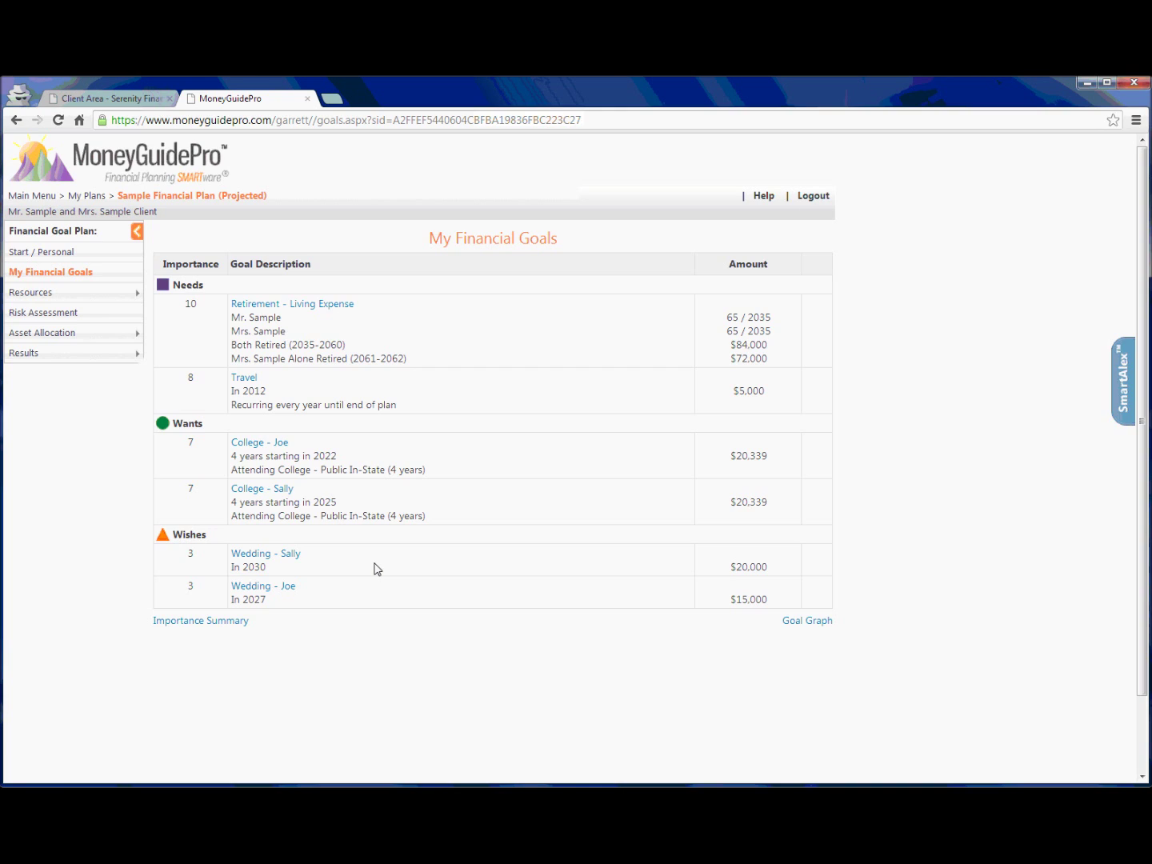
Expand the Resources section in the plan sidebar after reviewing the goals.
click(42, 295)
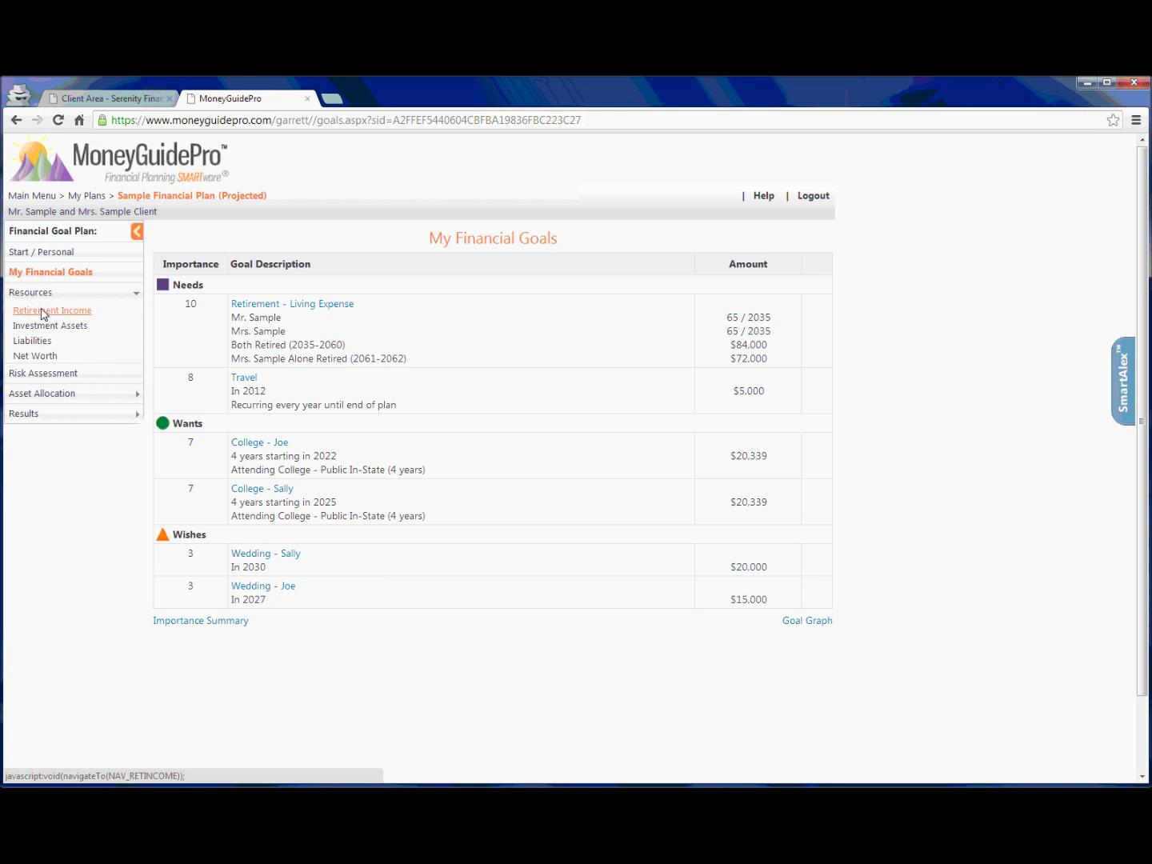
View the Retirement Income page, then bring up the Investment Assets summary.
click(43, 313)
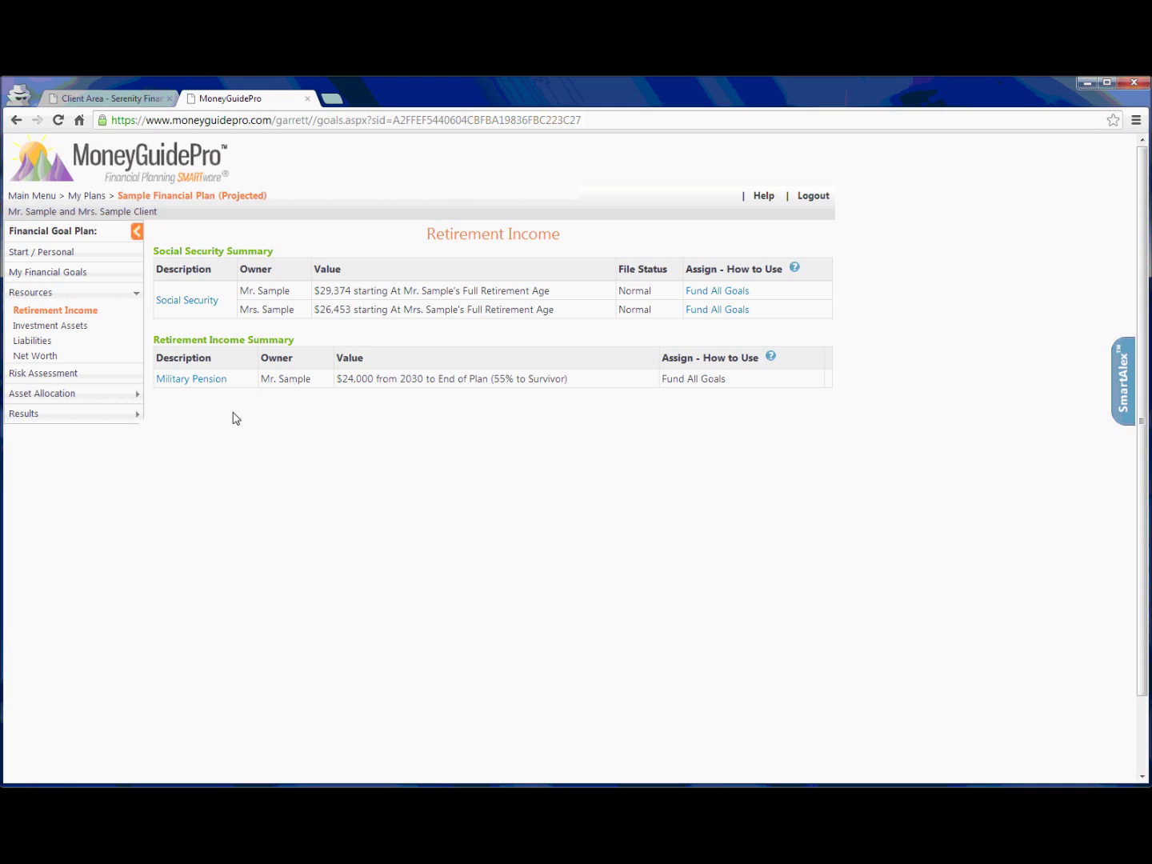
click(64, 327)
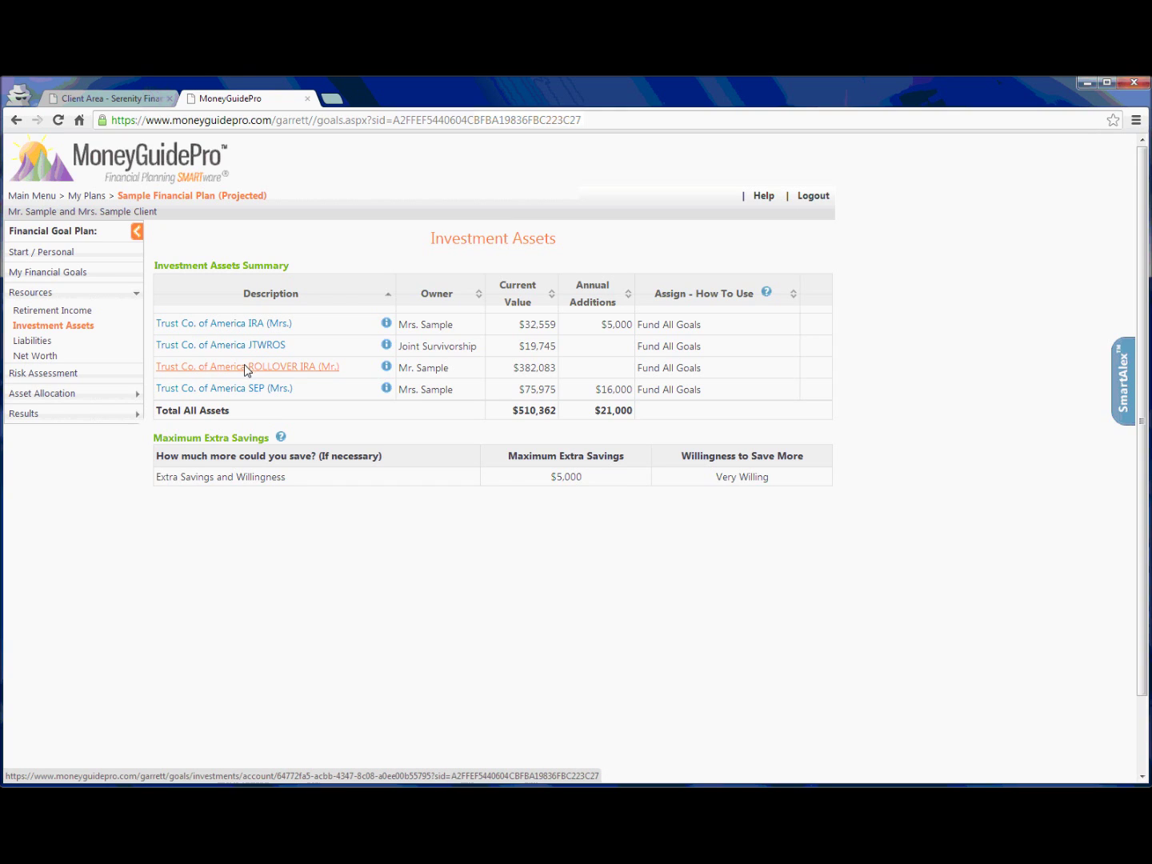
Inspect the SEP (Mrs.) account's DFA and Vanguard holdings, then return to Investment Assets.
click(244, 388)
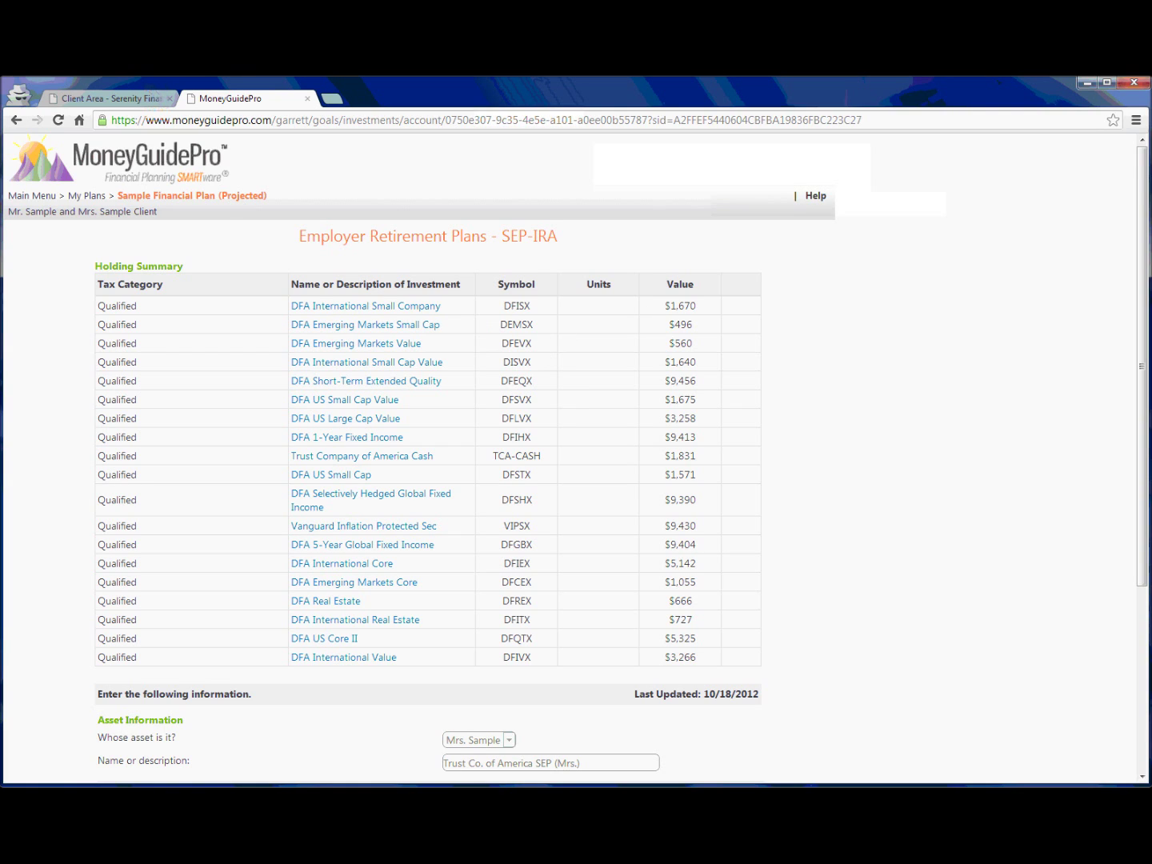
click(16, 120)
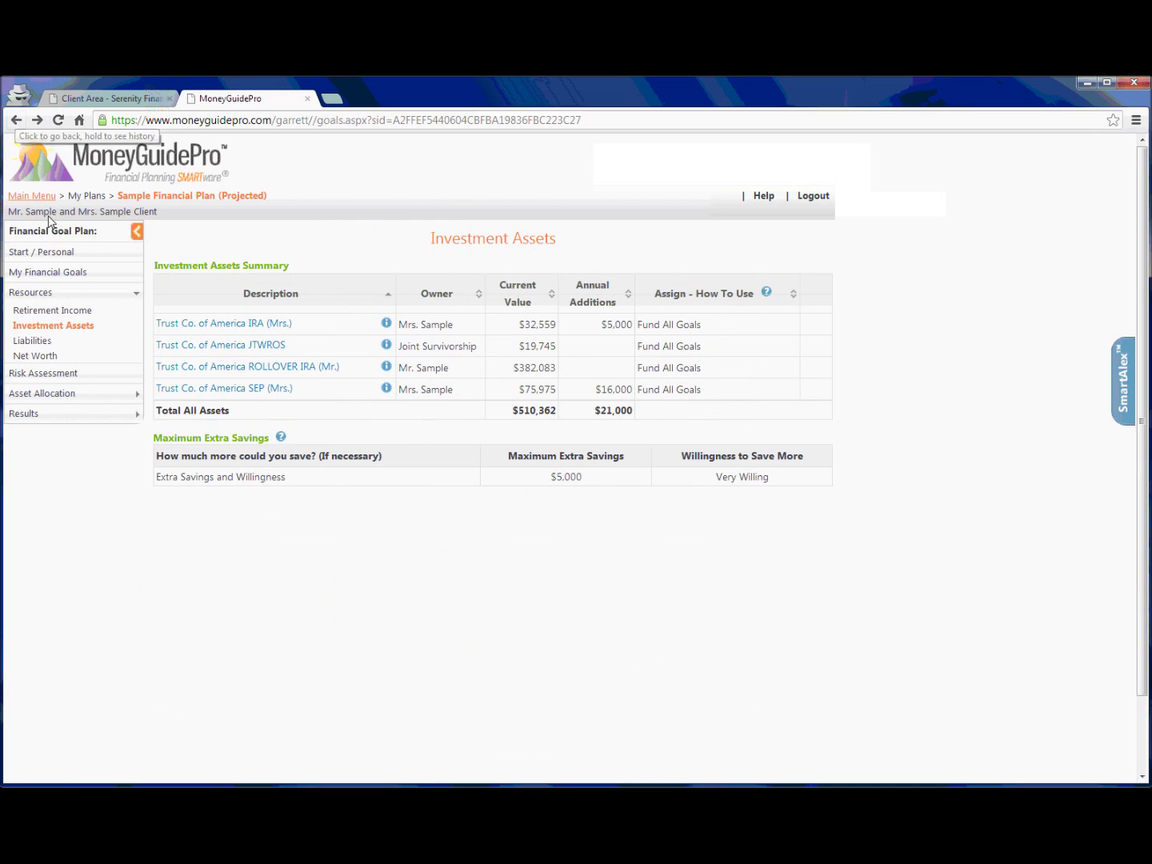
Show the Liabilities page: Home 1st Mortgage, $300,000 at 3.15%, $1,547 monthly payment.
click(38, 342)
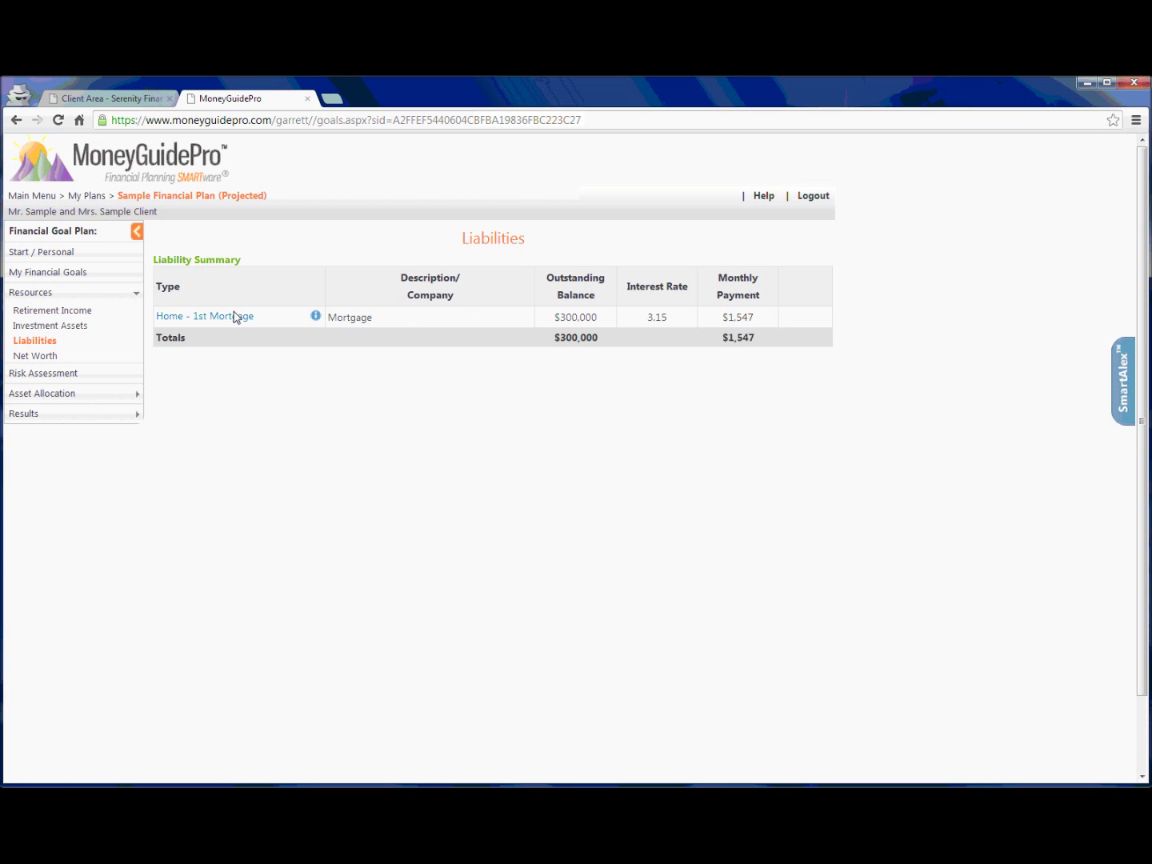
click(35, 356)
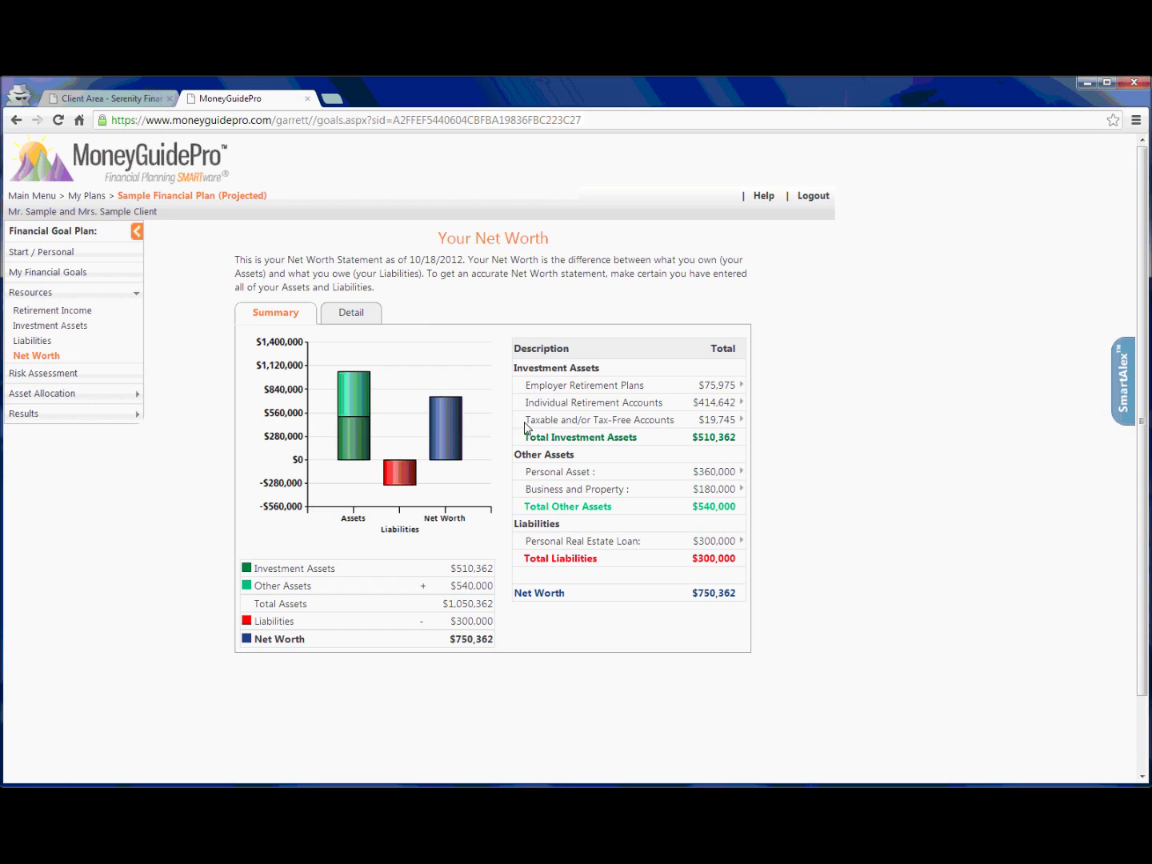
click(554, 391)
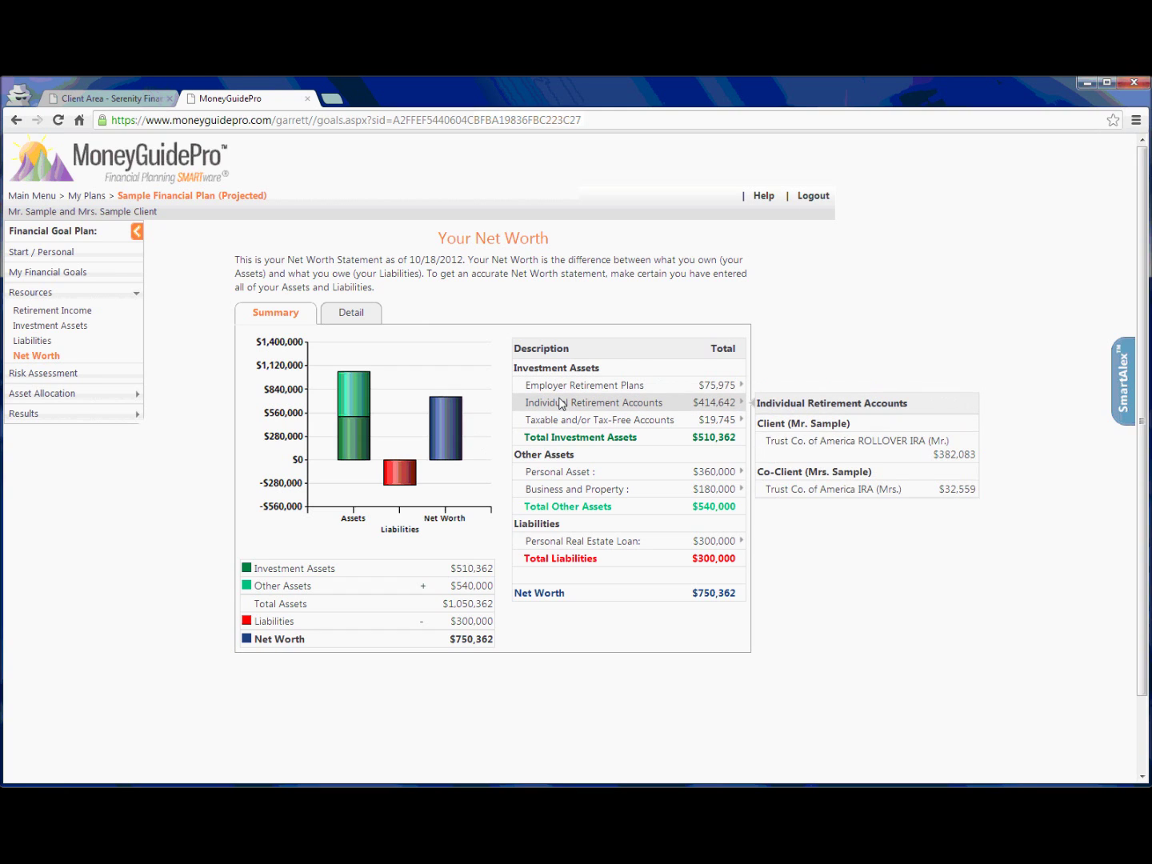
mouse_move(567, 421)
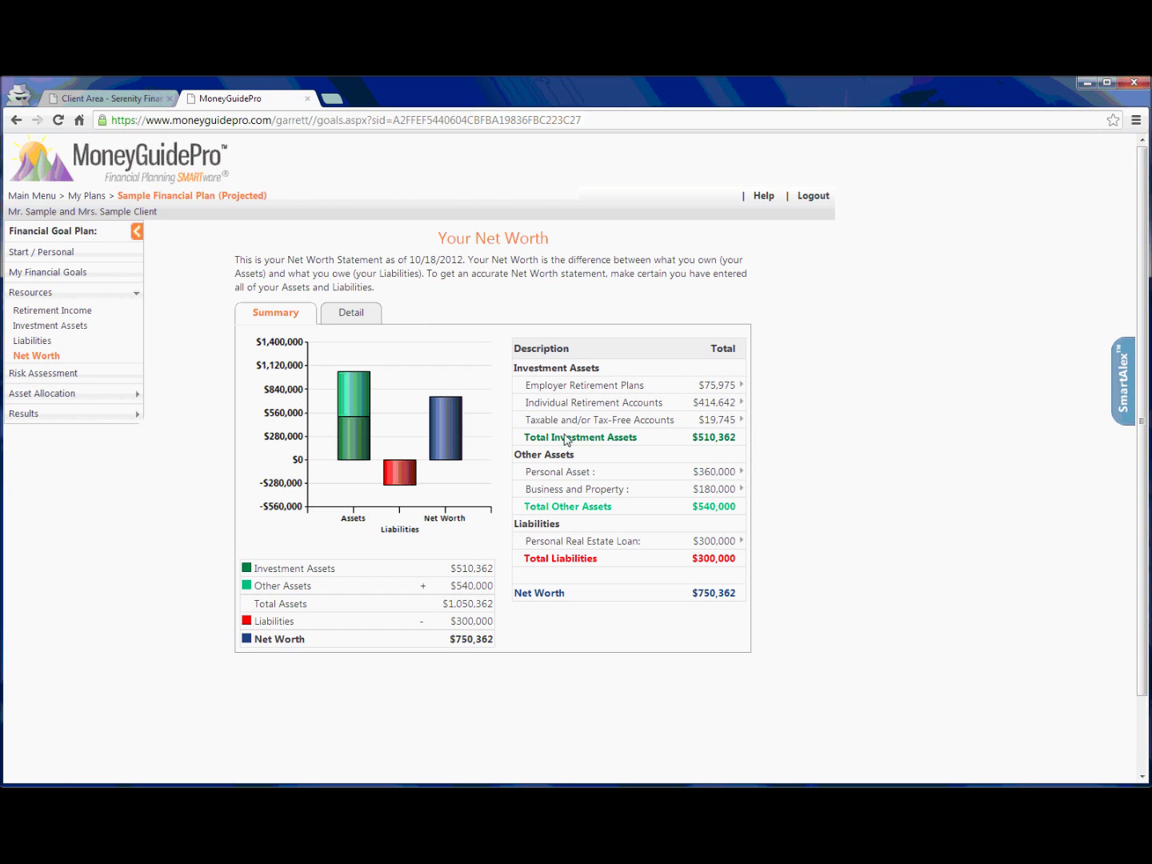
Review the Risk Assessment's Loss Tolerance Summary, then expand Asset Allocation in the sidebar.
mouse_move(565, 473)
click(56, 379)
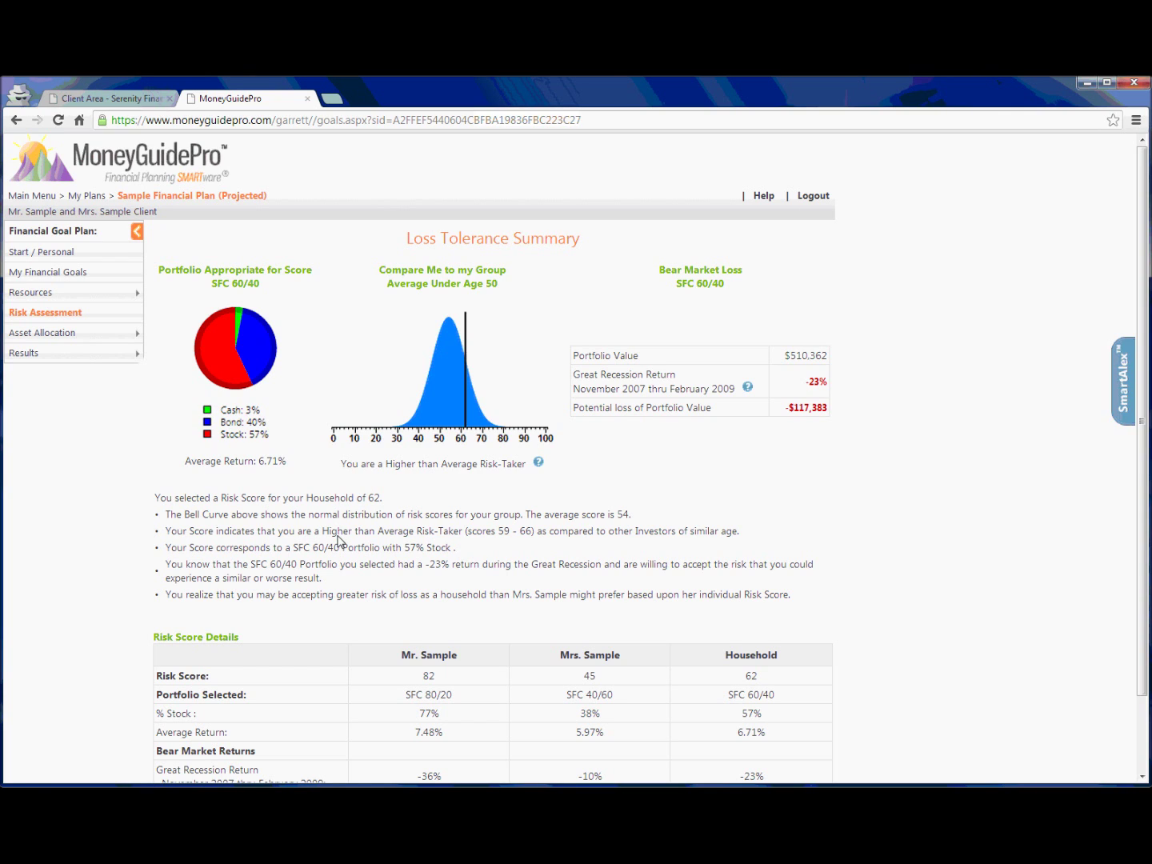
scroll(342, 544, down, 2)
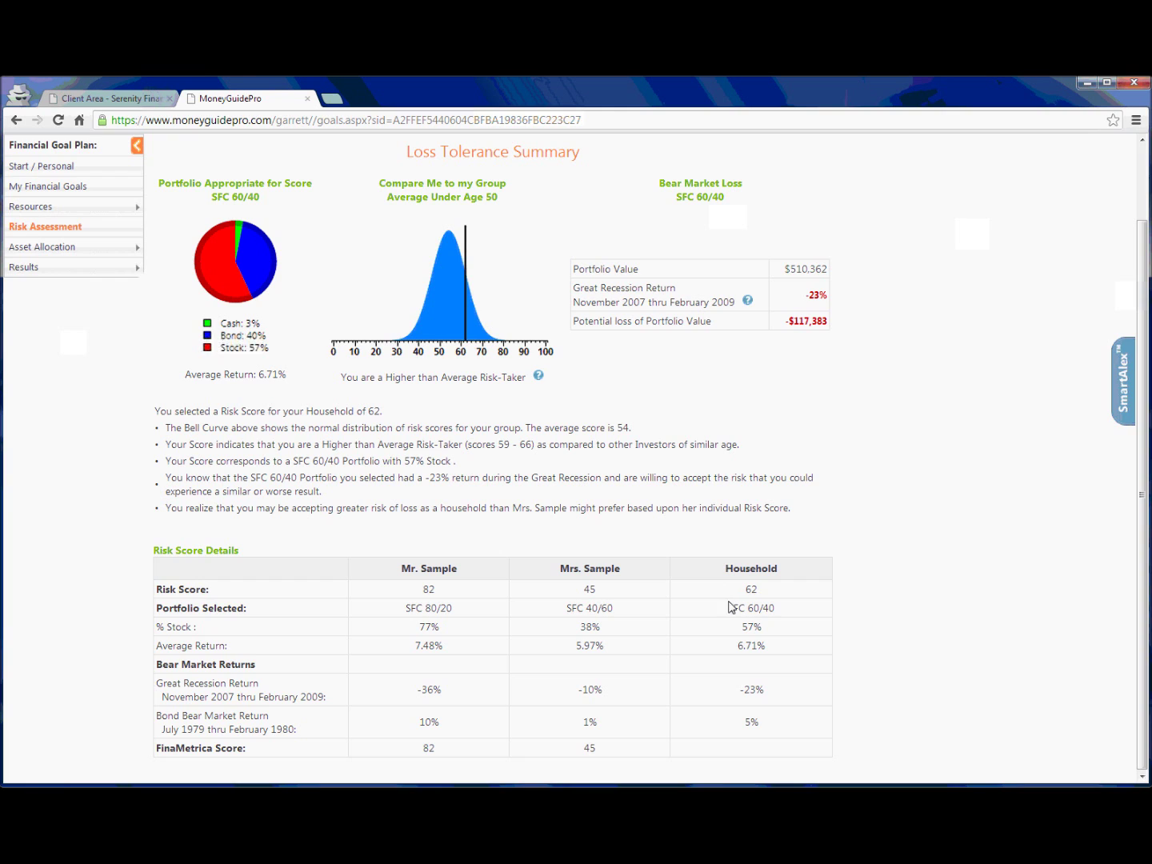
scroll(710, 620, up, 1)
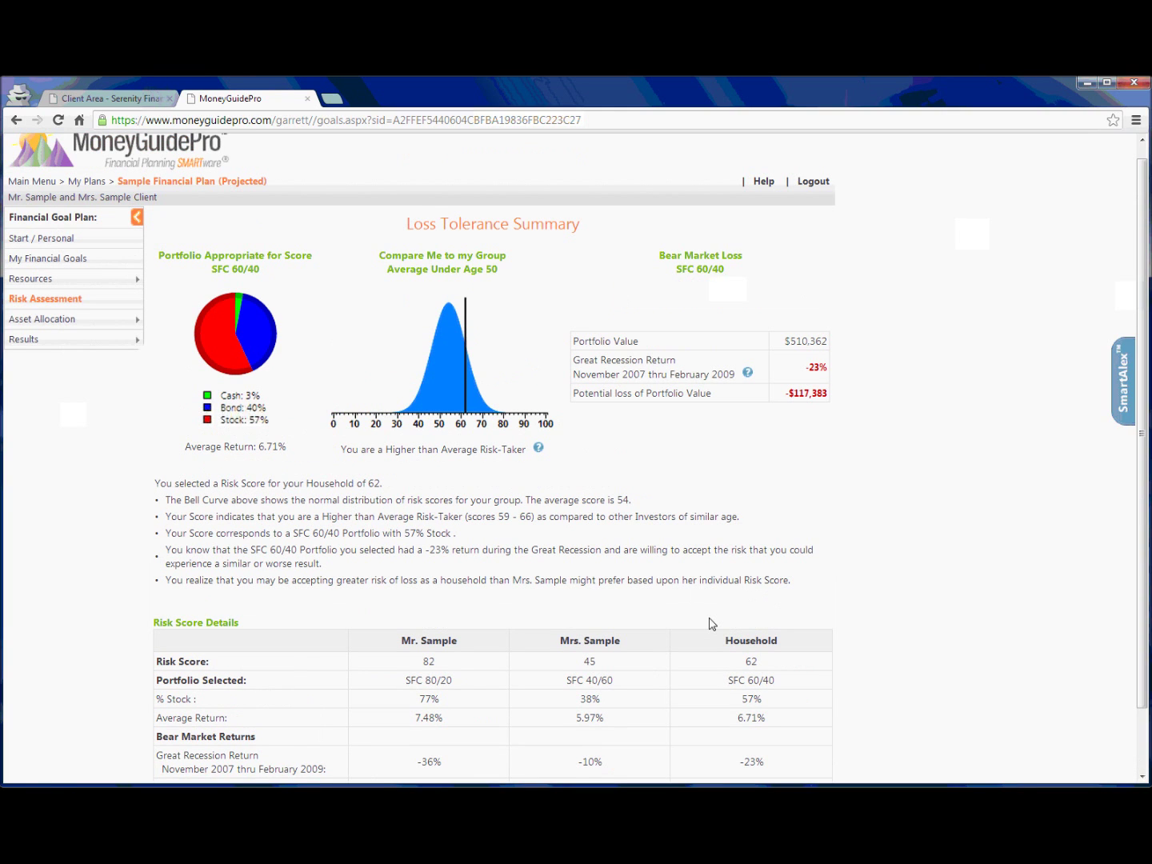
scroll(710, 620, up, 1)
click(68, 335)
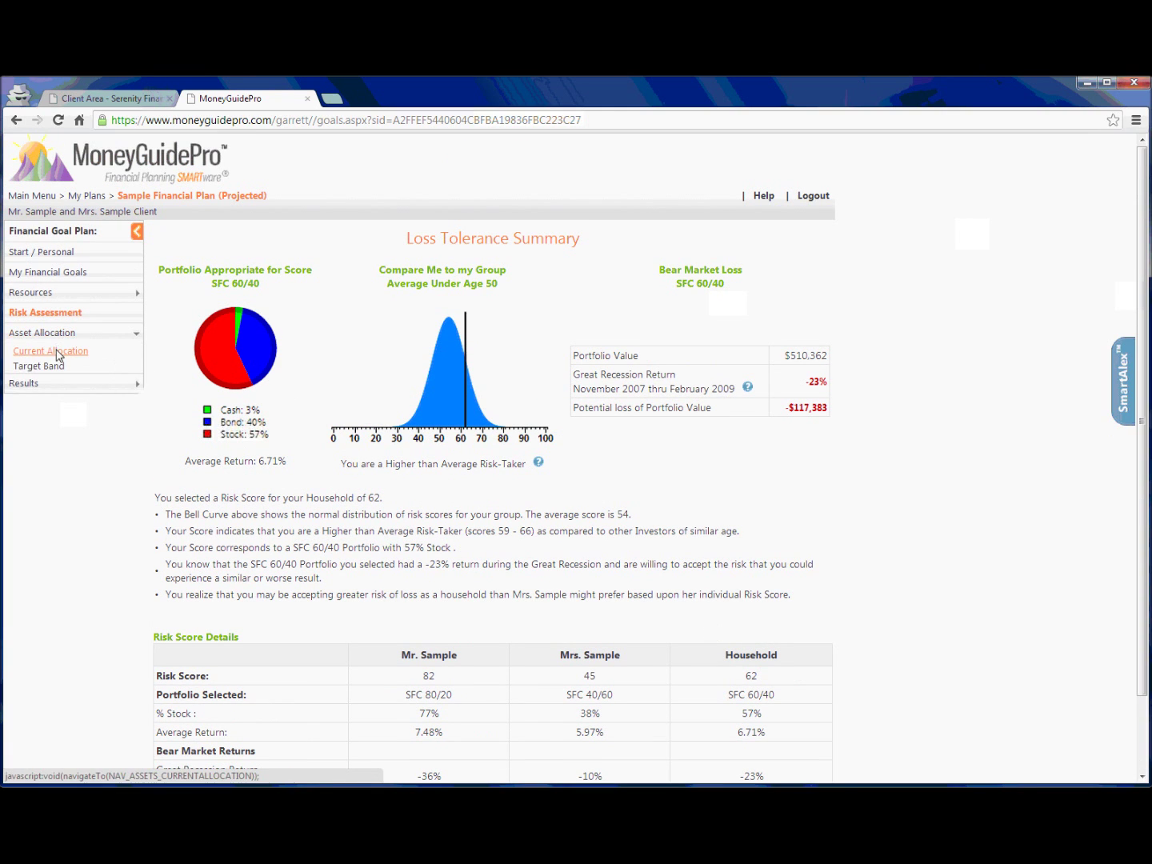
Show Current Allocation: $510,362 portfolio, 36% total stock, 5.88% projected total return.
click(60, 352)
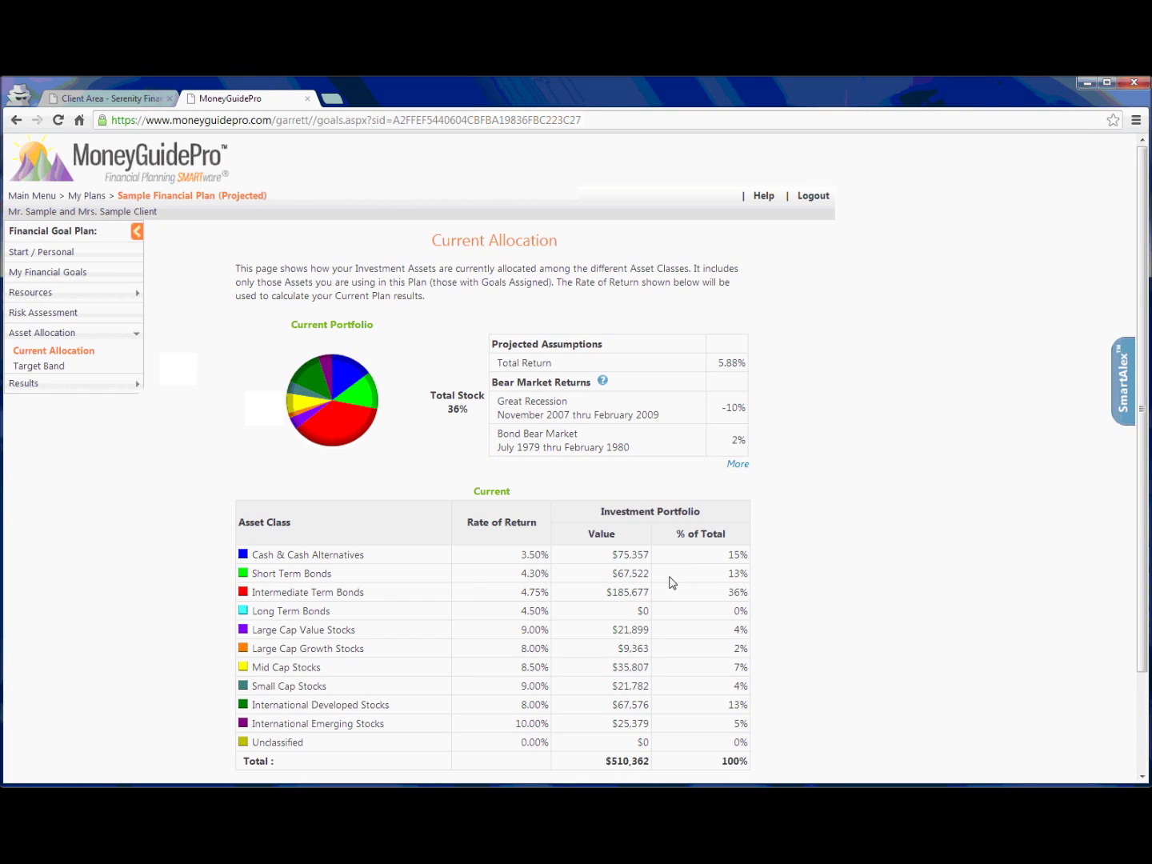
Show the Target Band page and scroll to the Return vs. Risk Graph with SFC 60/40.
click(51, 367)
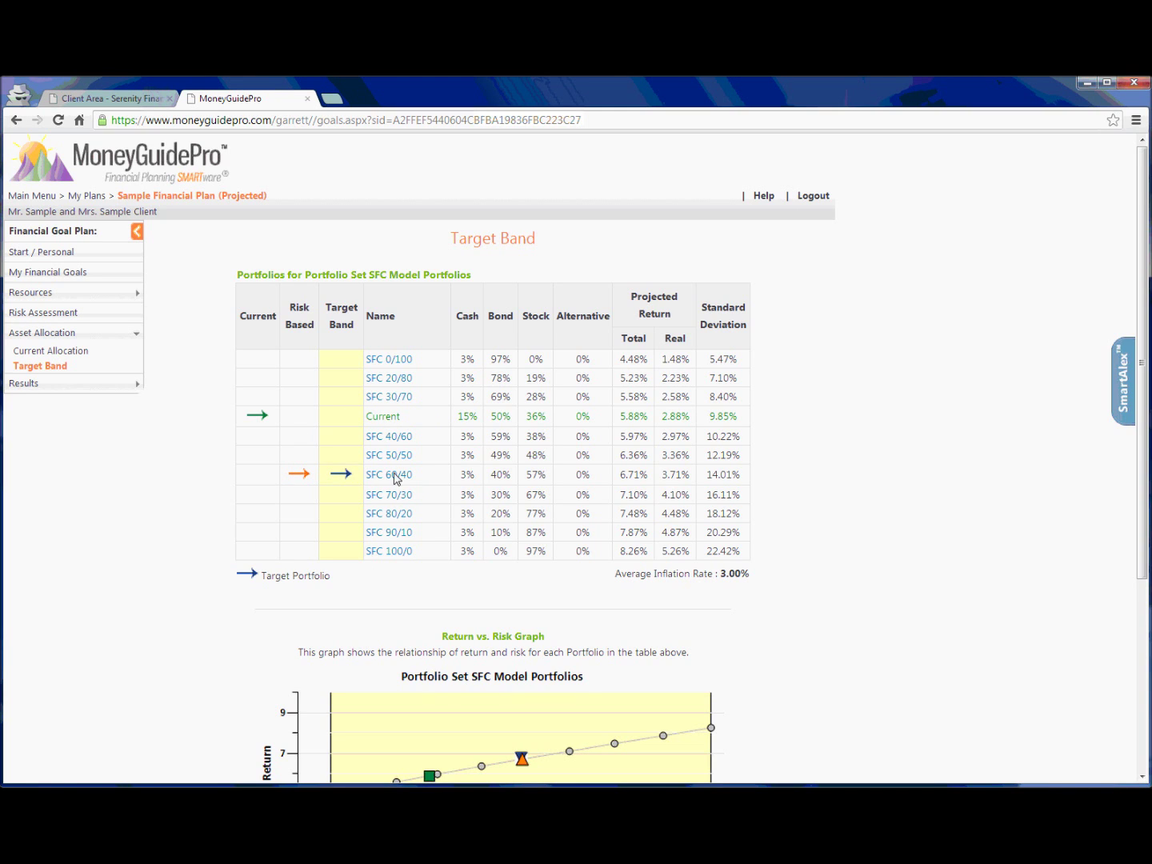
scroll(432, 479, down, 3)
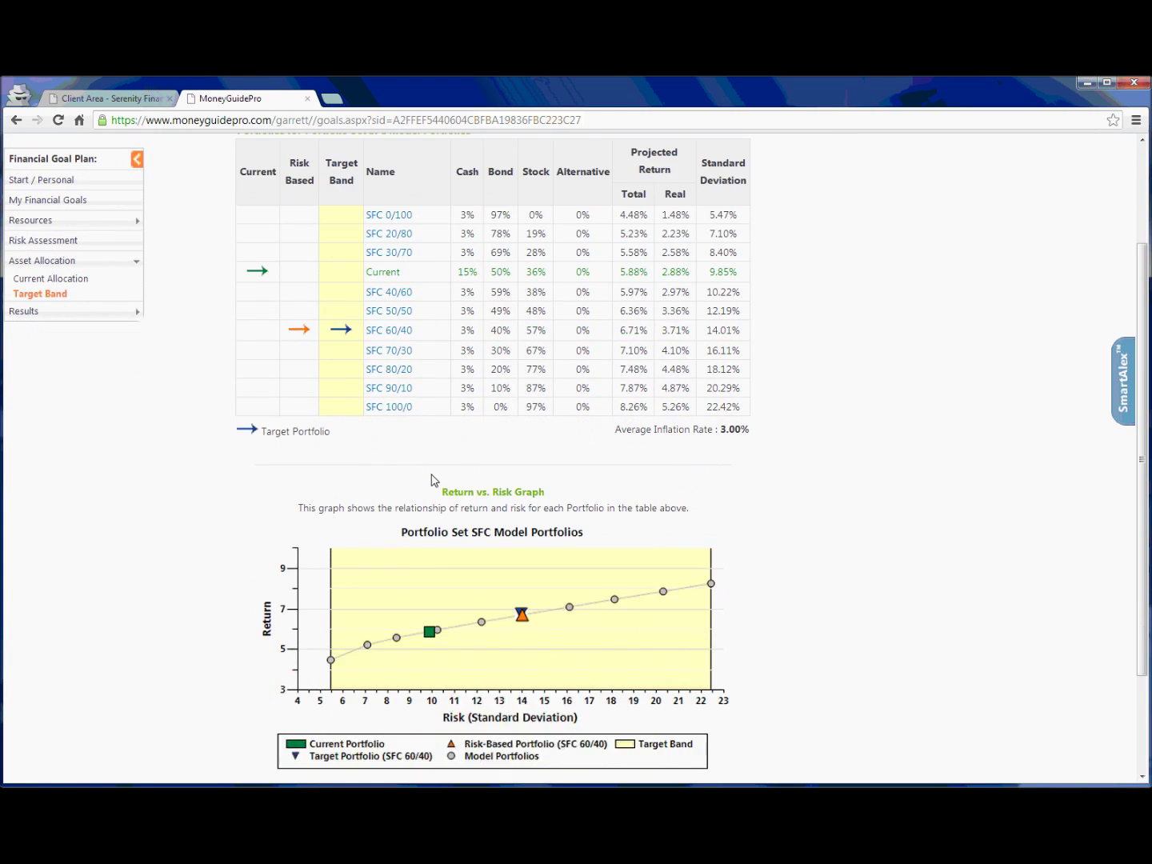
scroll(432, 478, down, 1)
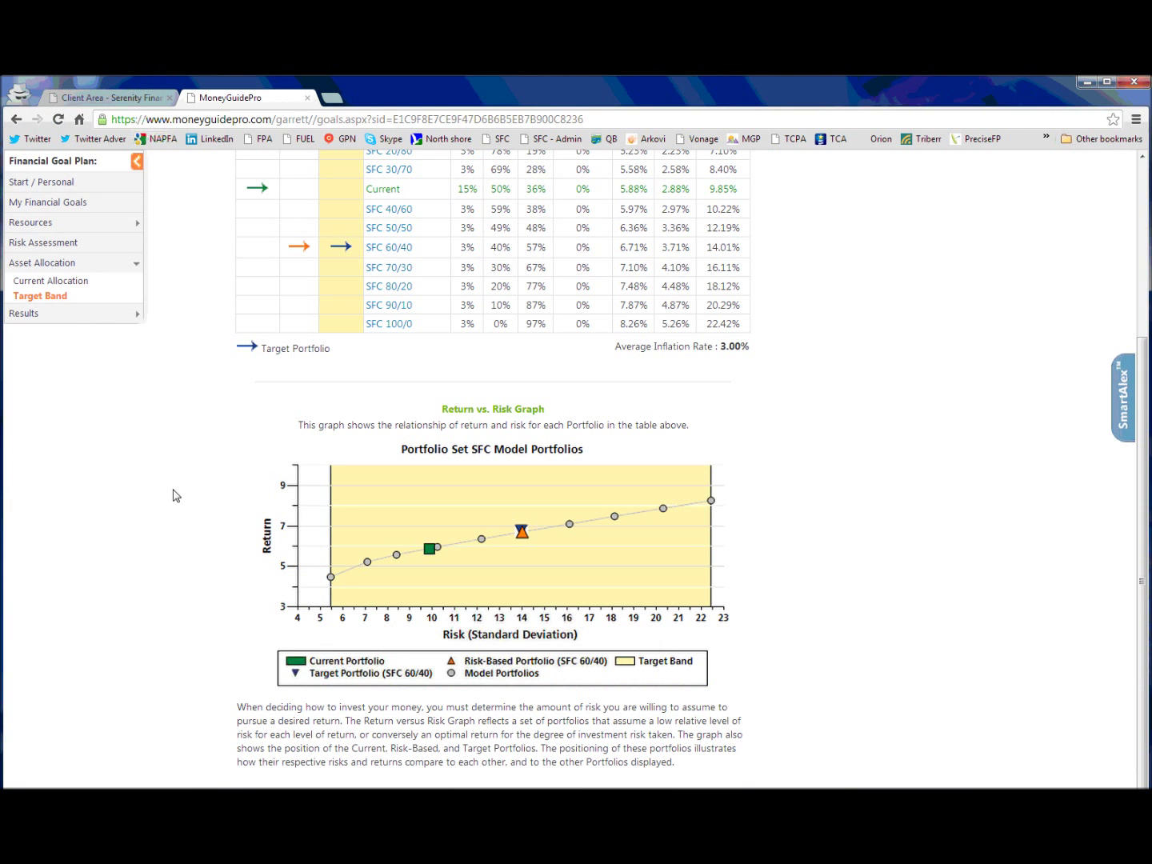
click(37, 316)
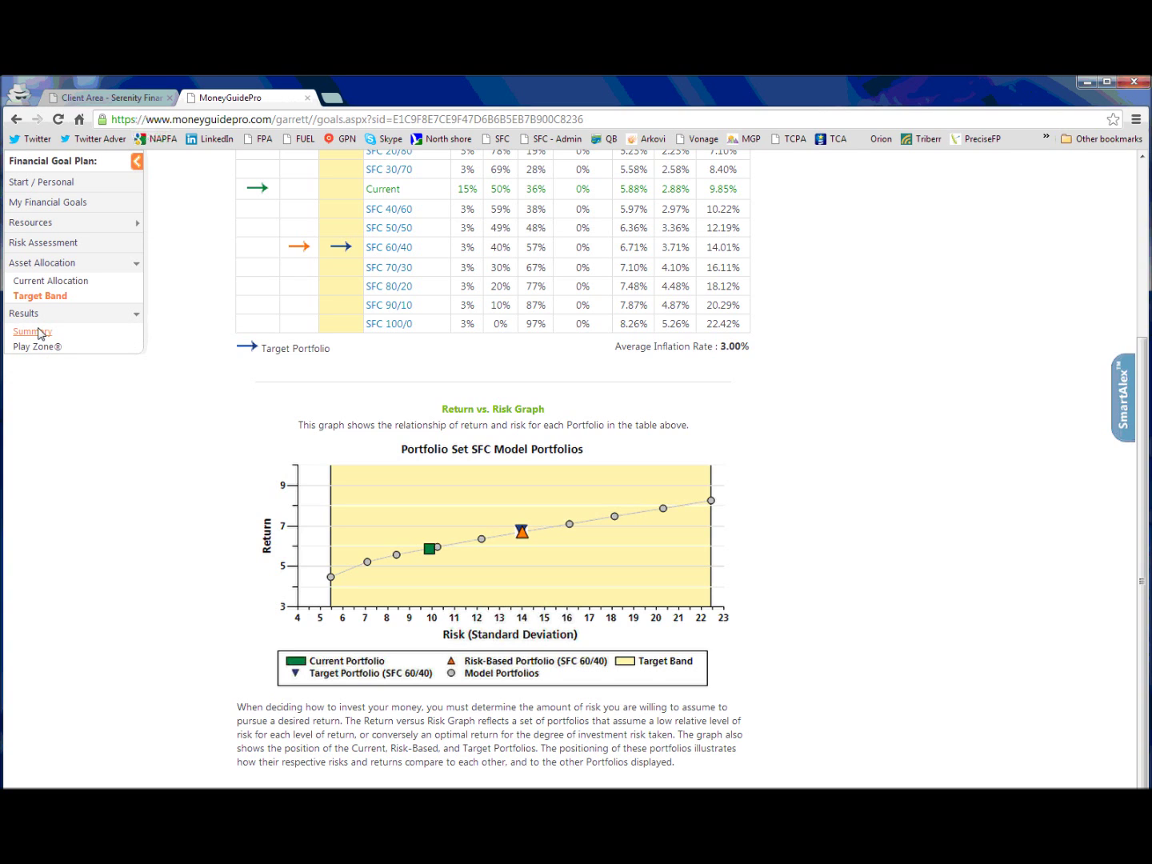
Show the Results Summary comparing the current and recommended scenarios' probability of success.
click(32, 332)
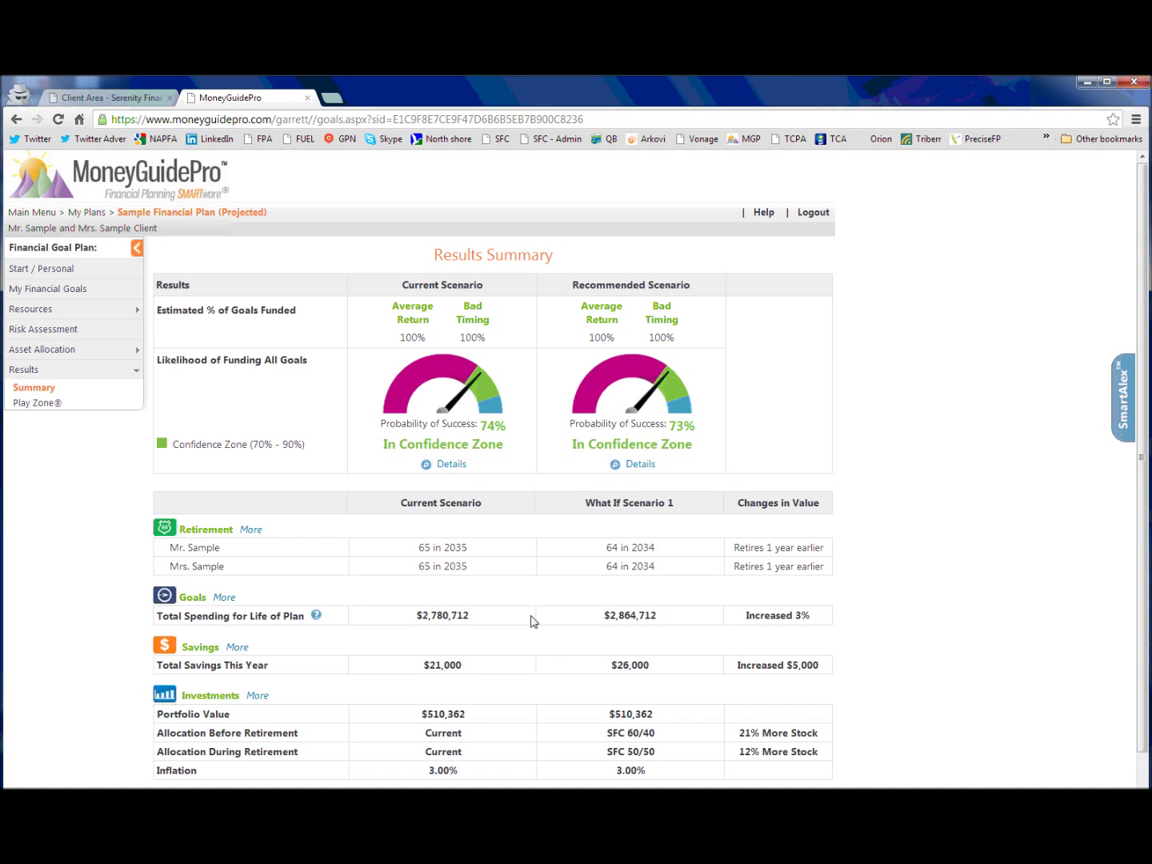
Switch to the Play Zone, starting at 73% probability of success.
click(51, 405)
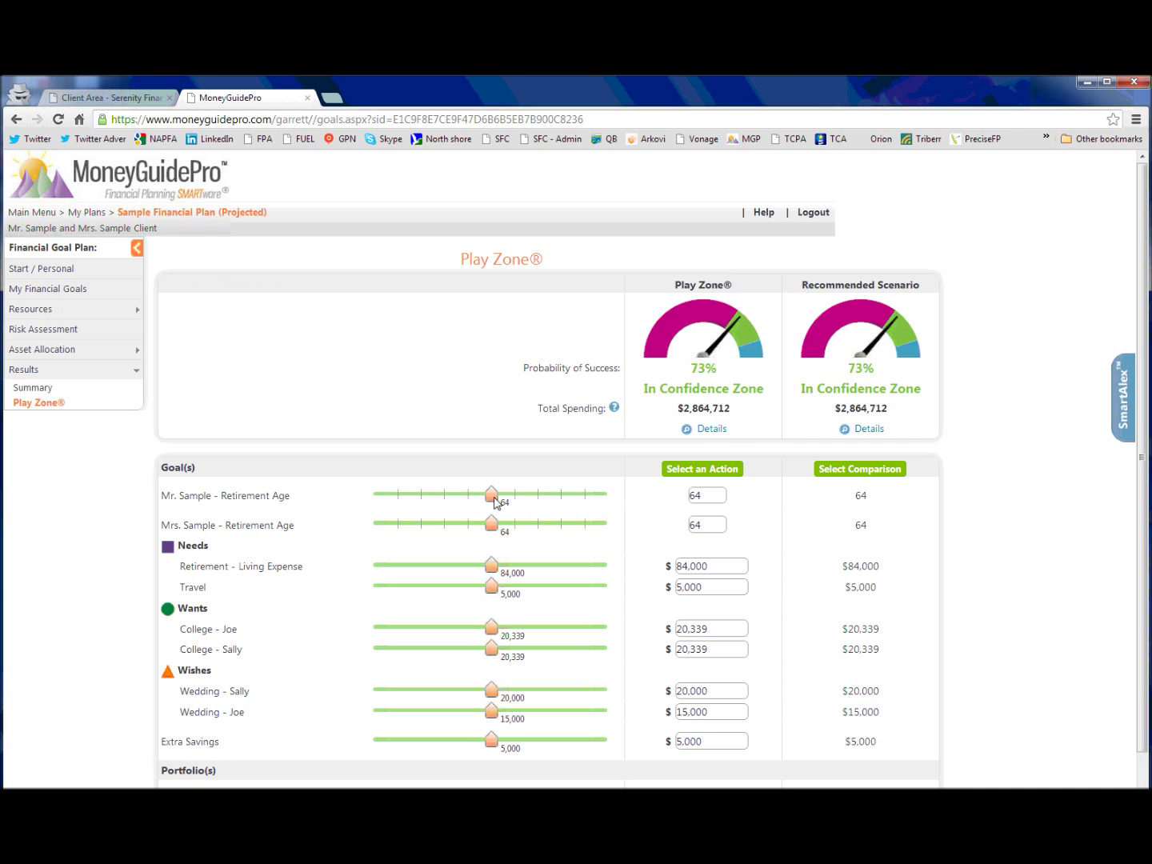
Lower Mr. and Mrs. Sample's retirement ages from 64 to 63, dropping success to 69%.
drag(495, 502, 476, 503)
click(478, 526)
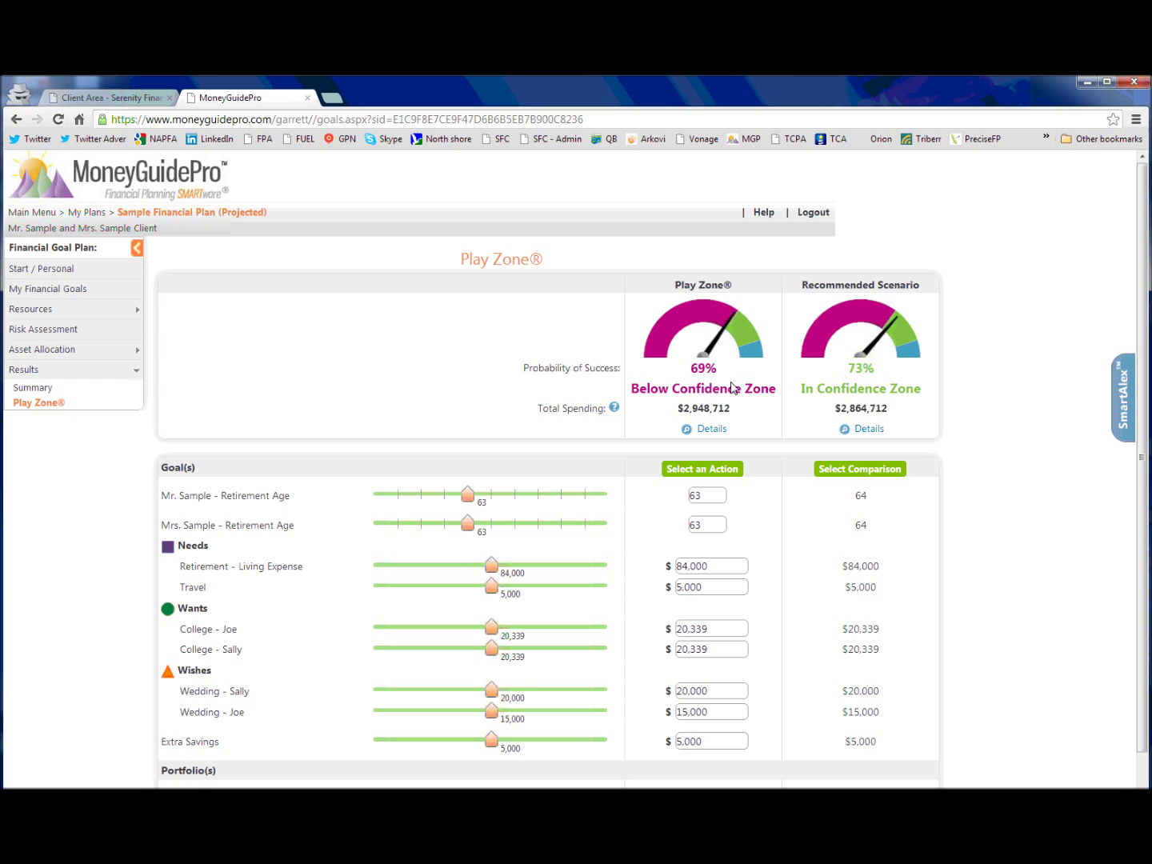
Raise Extra Savings from $5,000 to $10,000, restoring success to 74%.
click(729, 746)
text(10000)
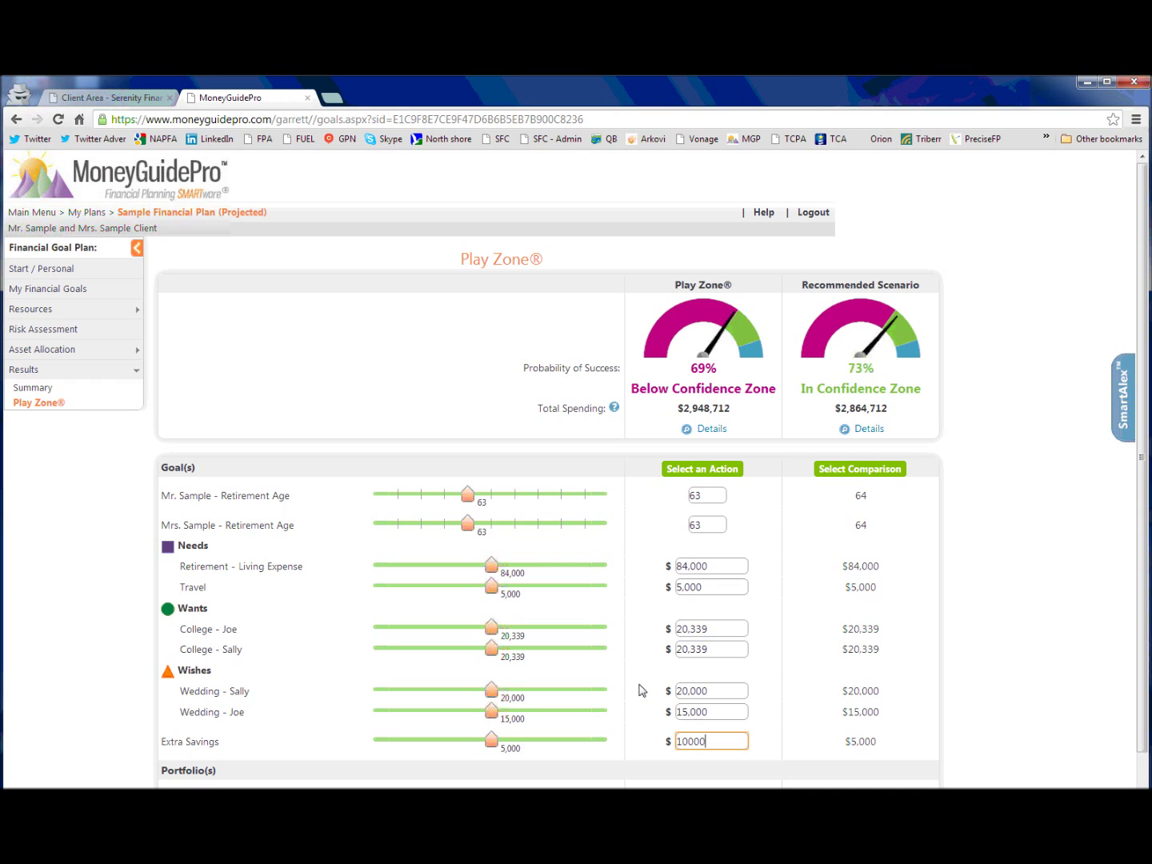
key(Return)
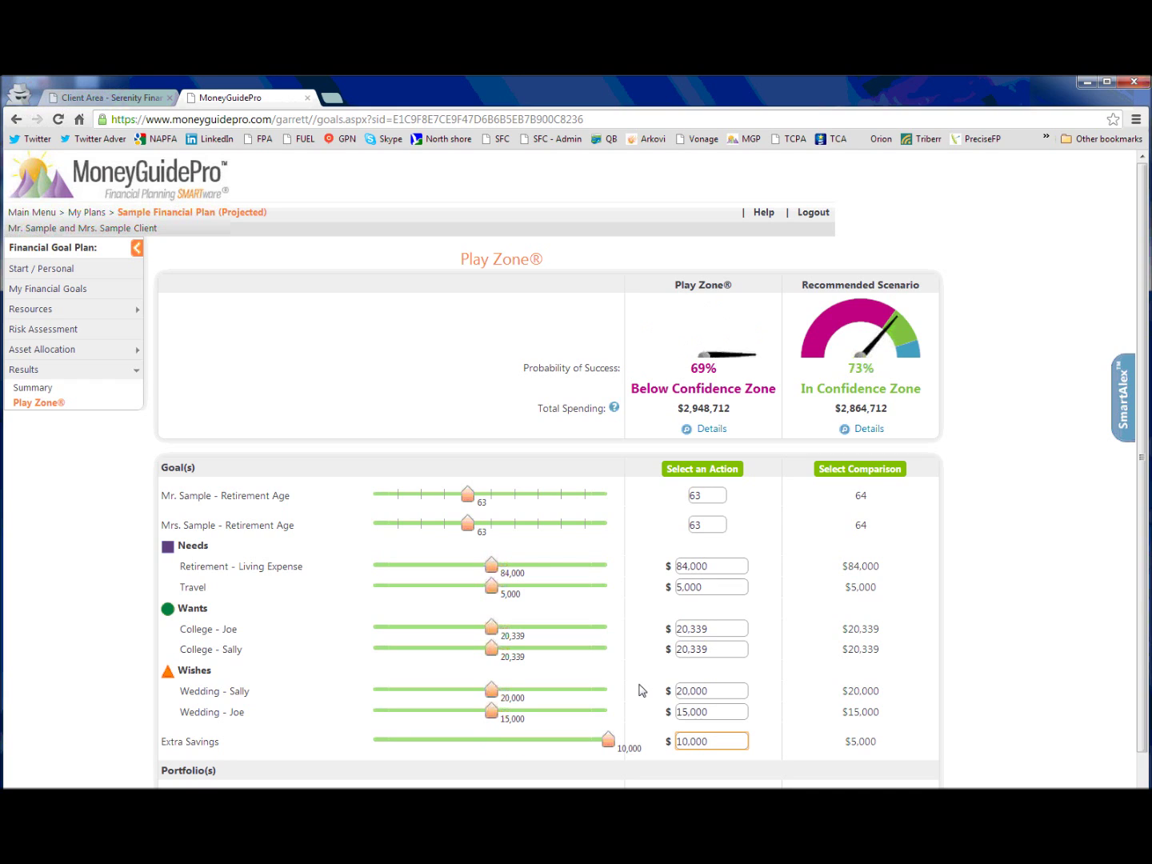